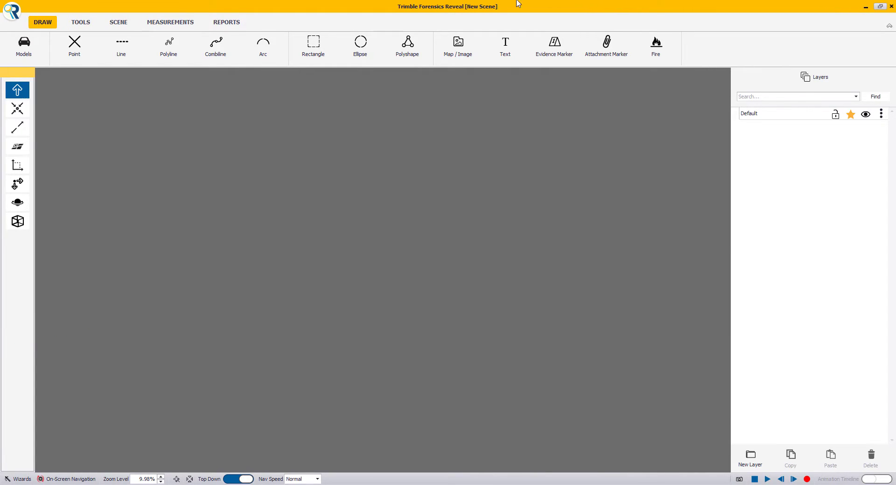
Step: Start a measurements import from file in Trimble Forensics Capture format, using Time distance r4.capture from the WestR folder
click(168, 23)
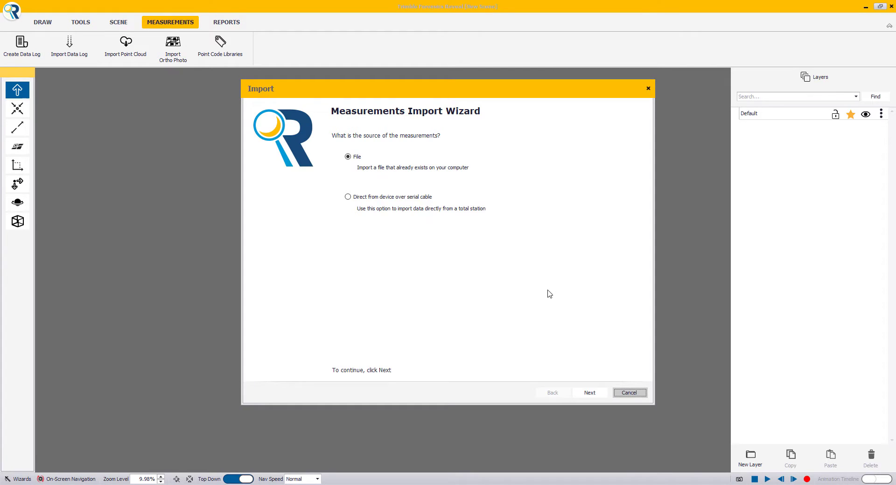
click(590, 394)
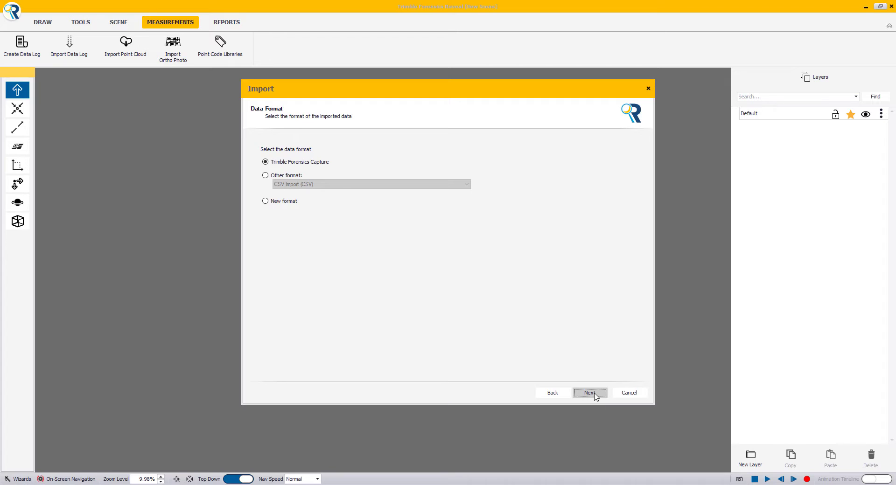
click(590, 394)
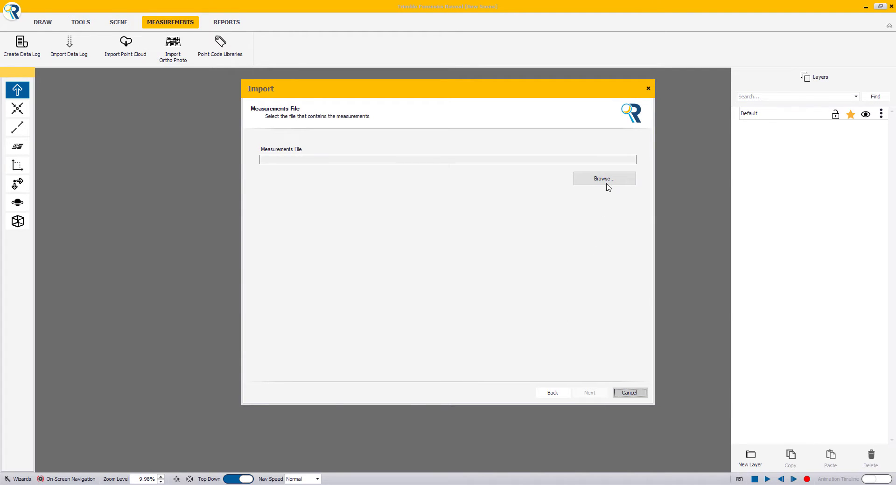
click(609, 181)
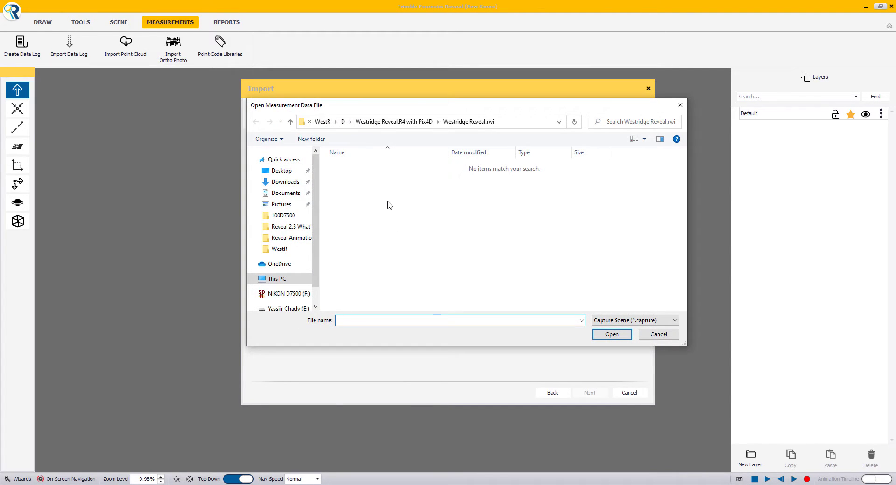
click(404, 194)
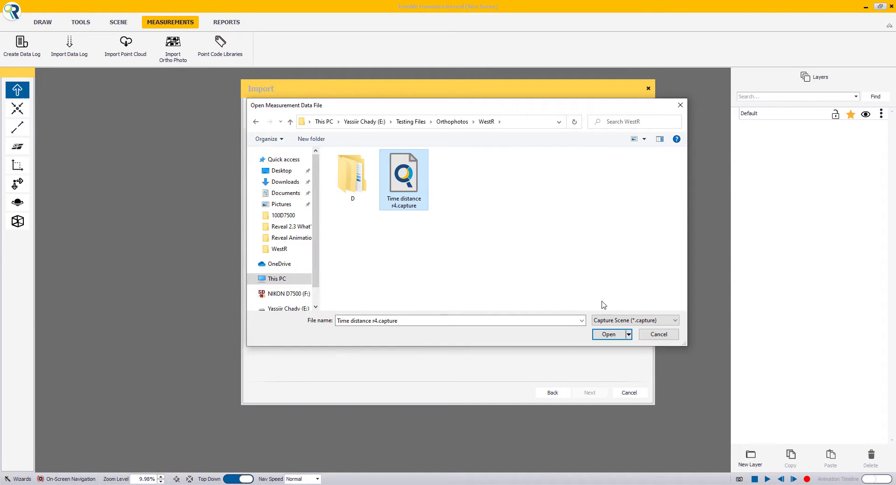
click(612, 337)
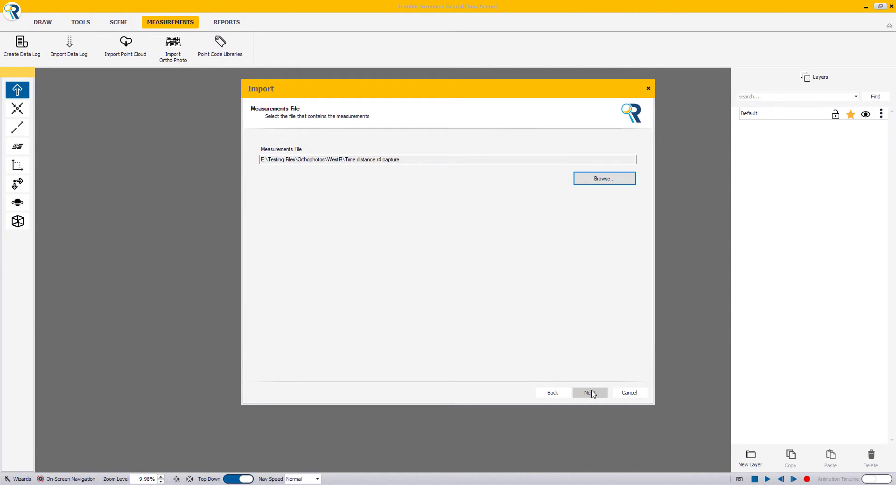
click(590, 393)
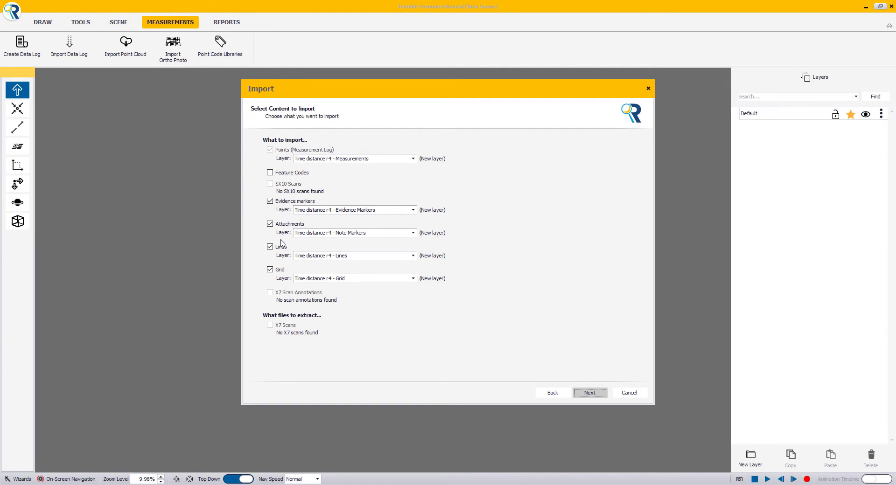
Step: Exclude the grid from the imported content and name the measurement log Capture File
click(280, 270)
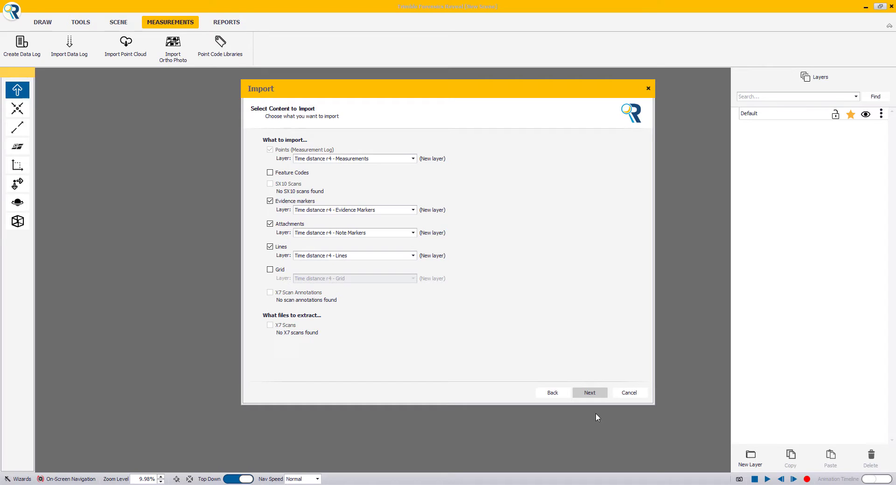
click(599, 397)
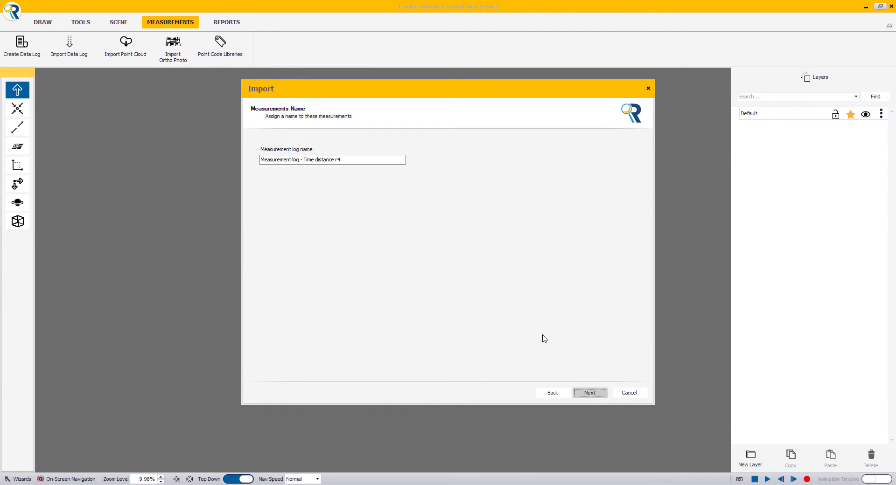
drag(362, 159, 241, 156)
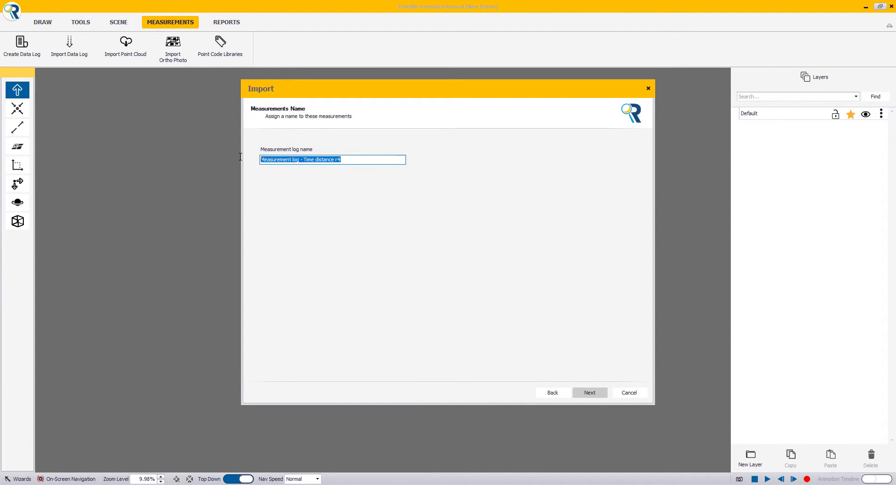
text(Capture File)
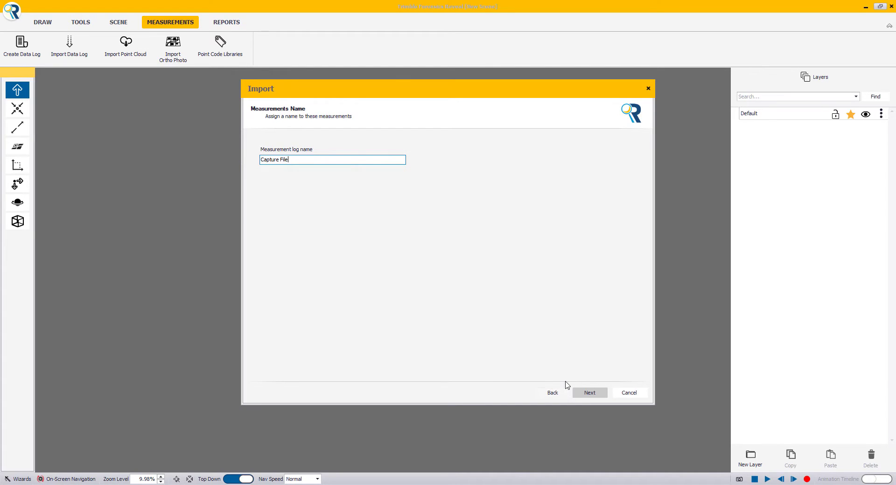
click(584, 395)
click(585, 394)
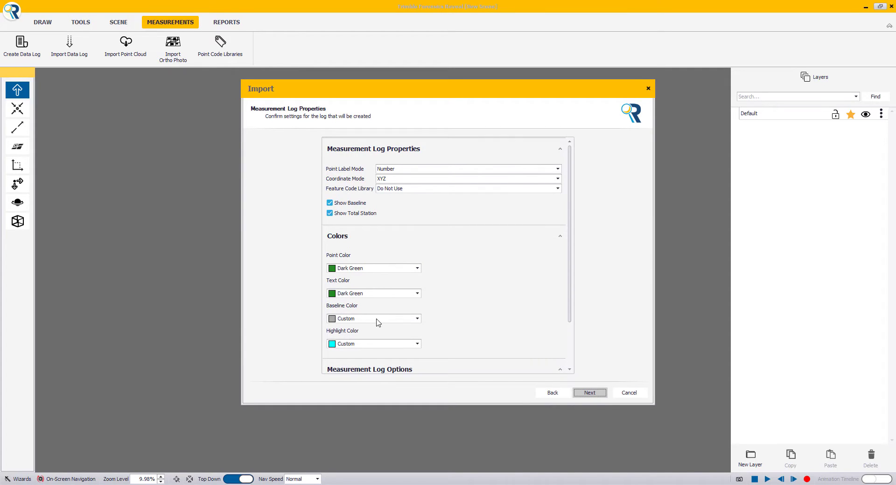
Step: Finish the import with default log properties, the baseline at the scene origin (0,0,0) and the ground plane lowered
scroll(485, 355, down, 3)
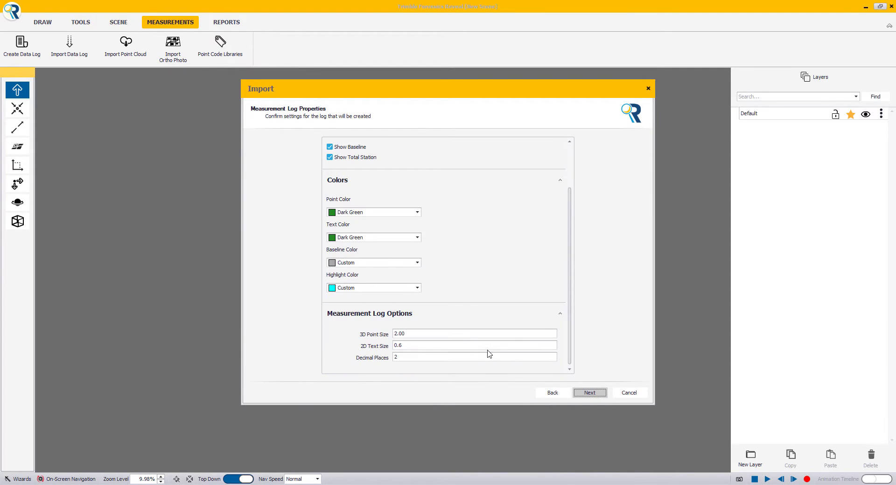
click(588, 395)
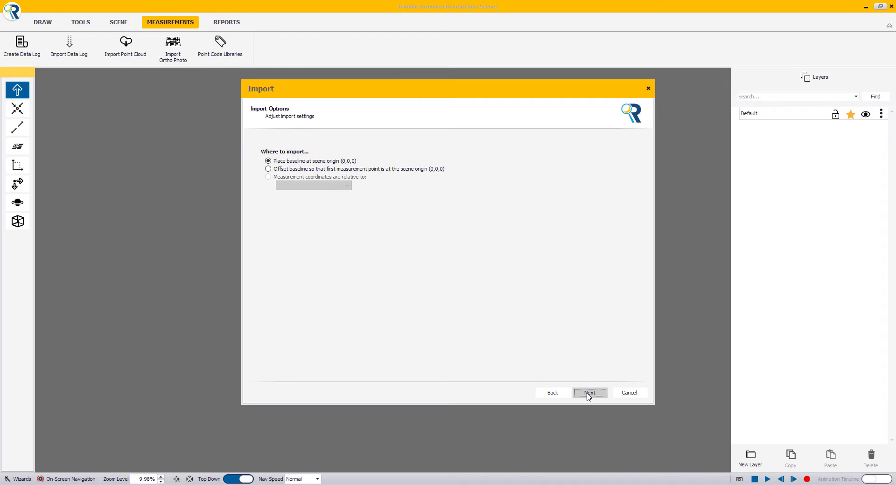
click(588, 395)
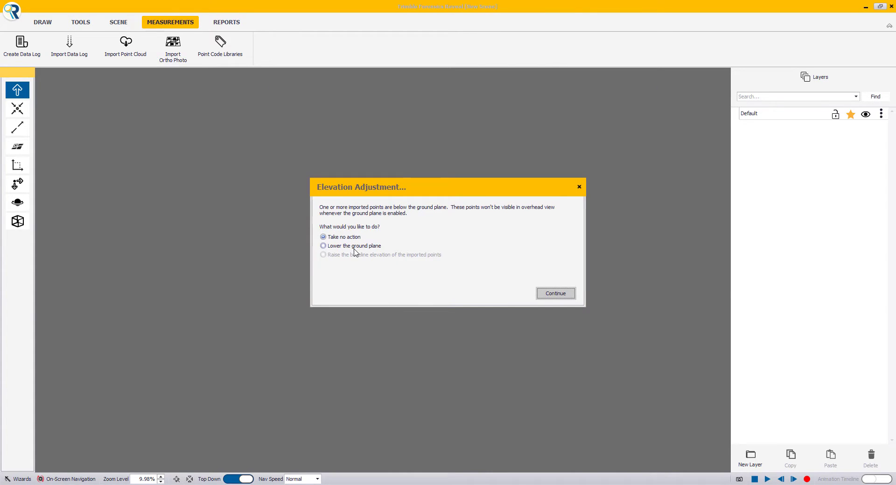
click(354, 247)
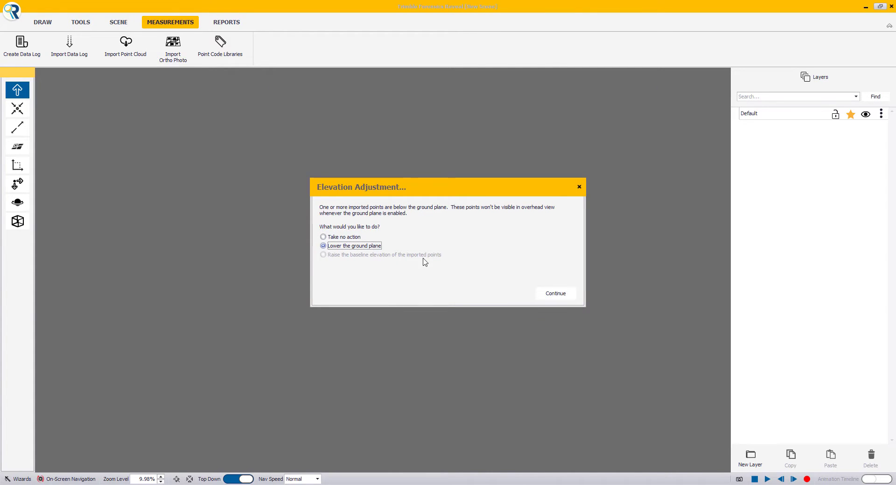
click(551, 296)
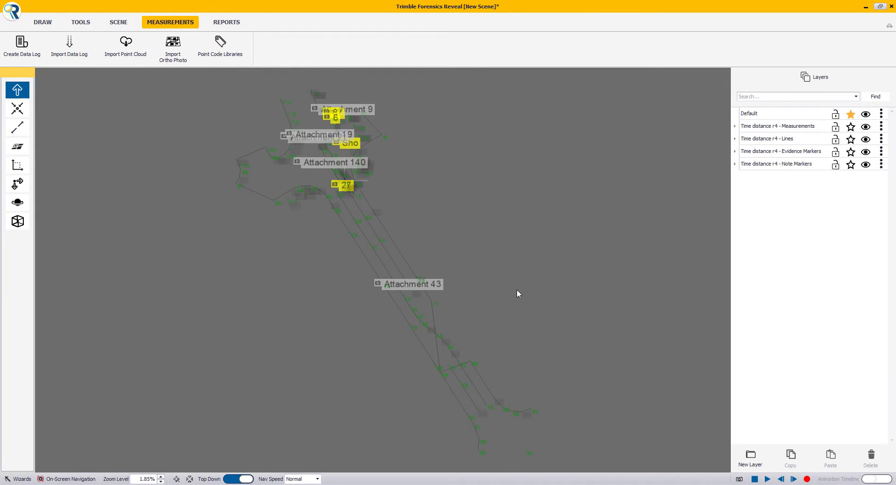
Step: Open the ground control point export for the Capture File log in the Time distance r4 - Measurements layer
drag(548, 275, 550, 238)
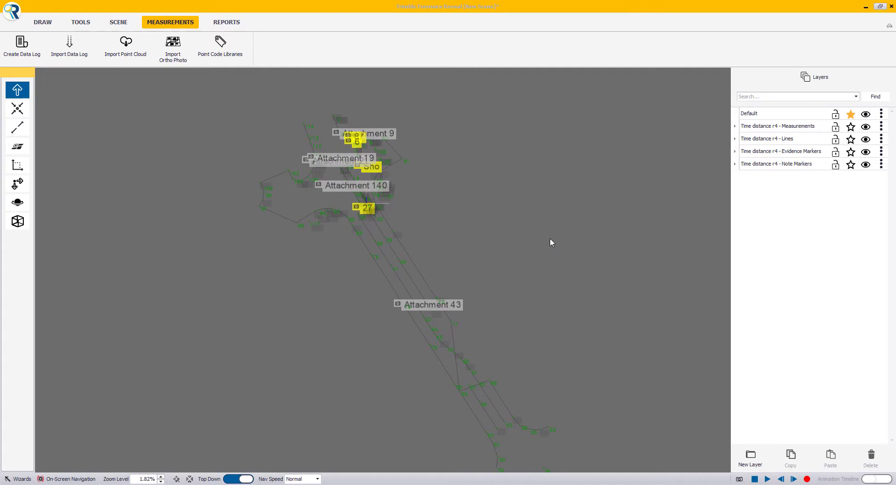
drag(535, 267, 517, 239)
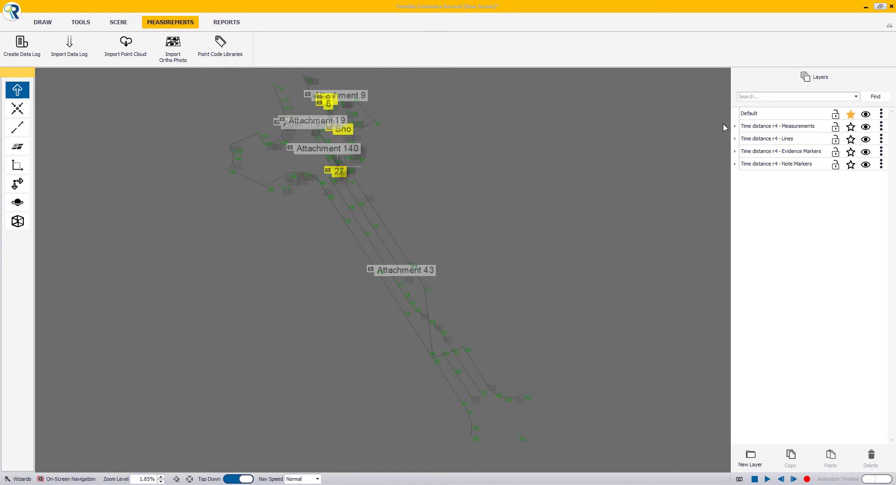
click(735, 127)
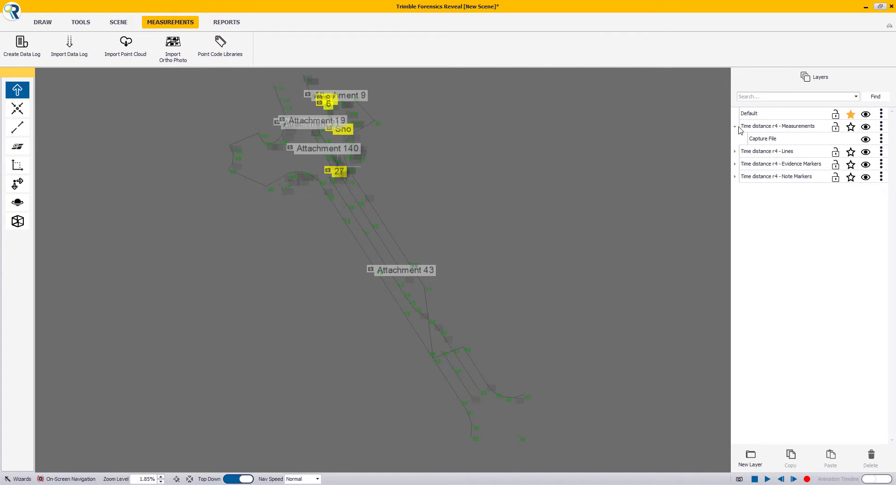
double_click(762, 139)
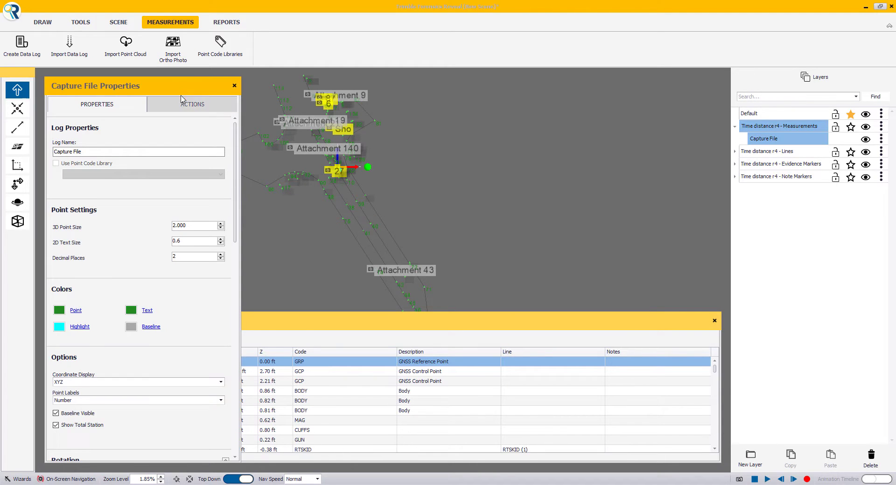
click(182, 106)
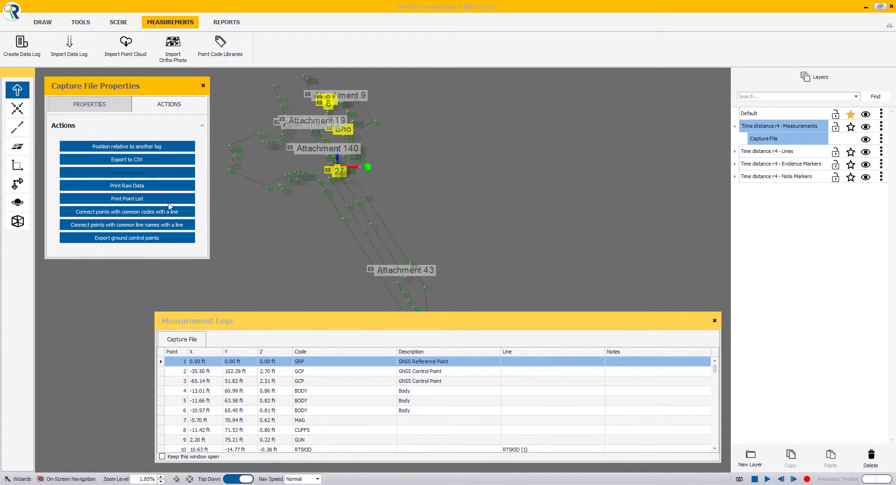
click(116, 244)
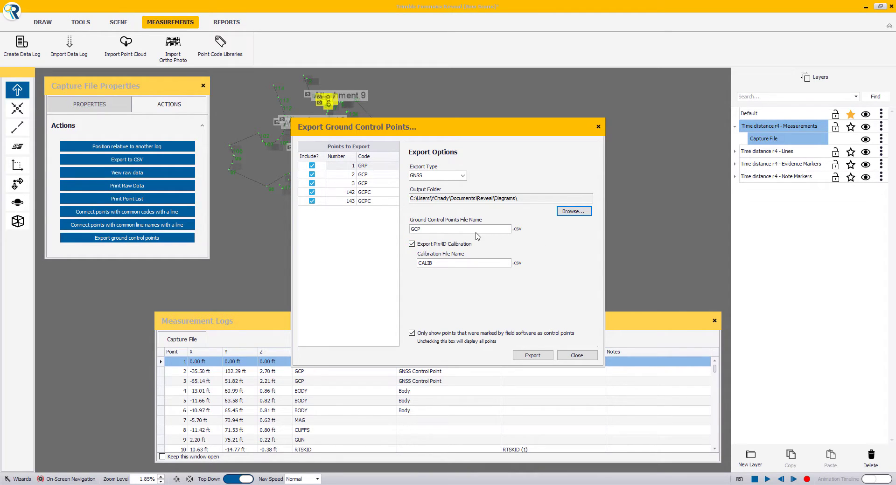
click(439, 263)
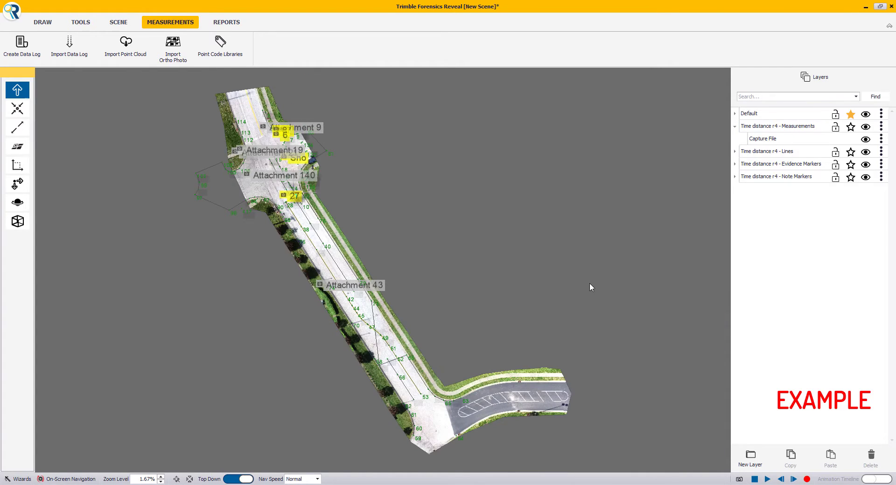
Step: Examine how the measured points and evidence markers line up with the orthophoto around the intersection
scroll(469, 326, up, 3)
scroll(468, 326, up, 10)
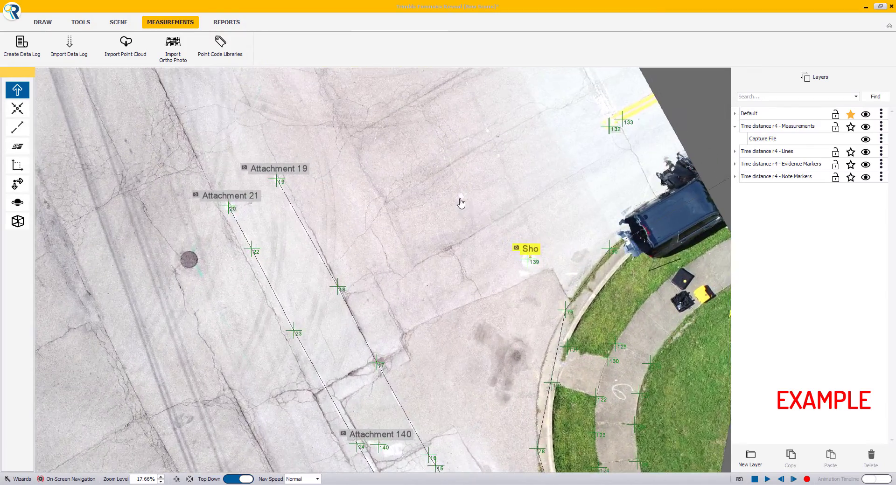
drag(461, 203, 464, 386)
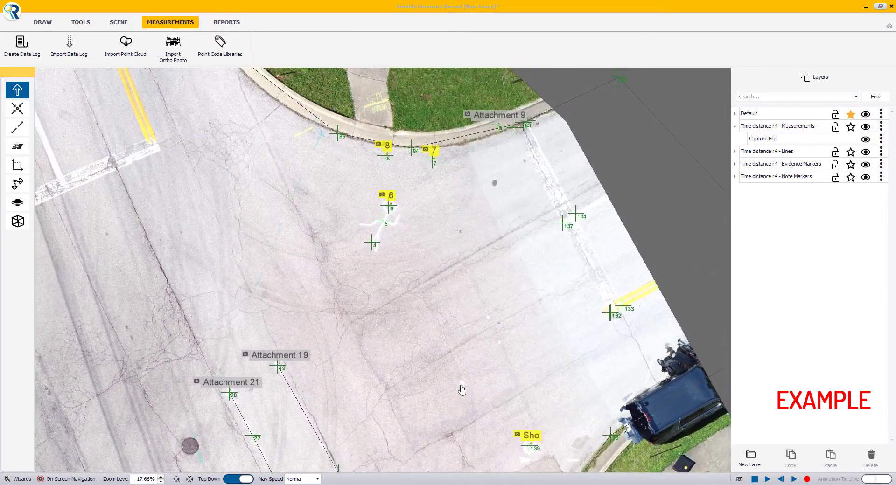
scroll(430, 322, up, 6)
scroll(413, 281, down, 2)
scroll(412, 282, down, 10)
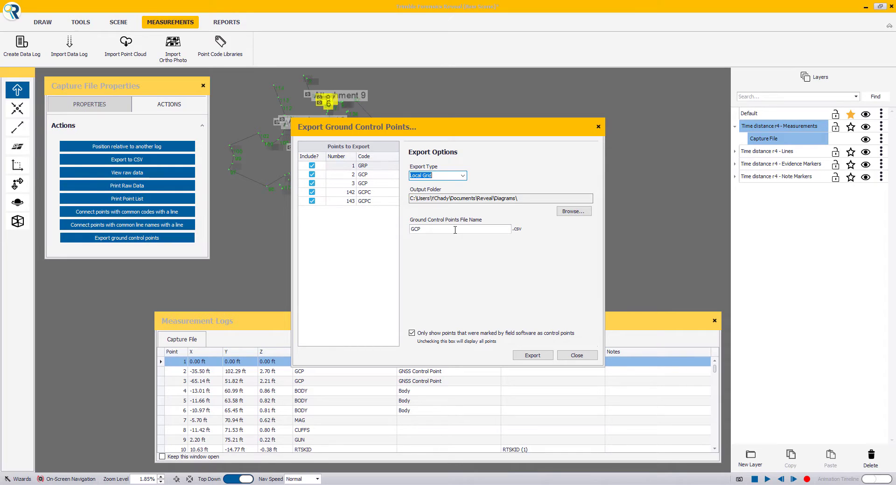
click(312, 201)
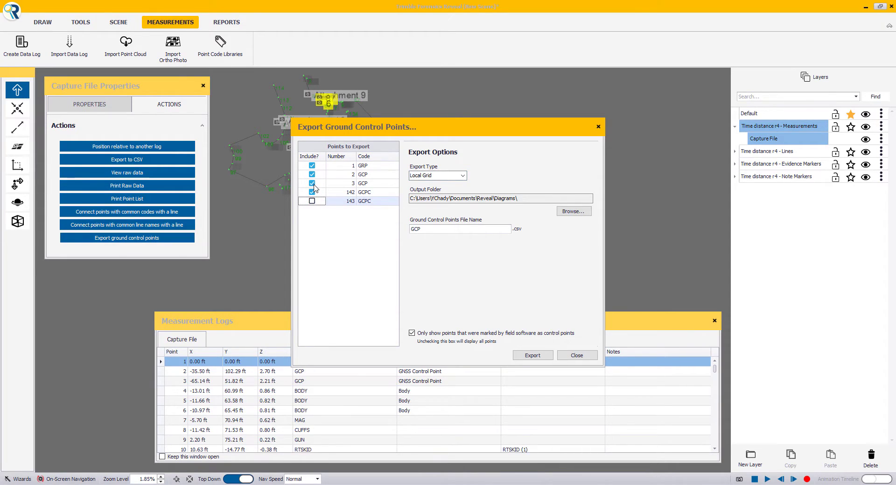
click(312, 201)
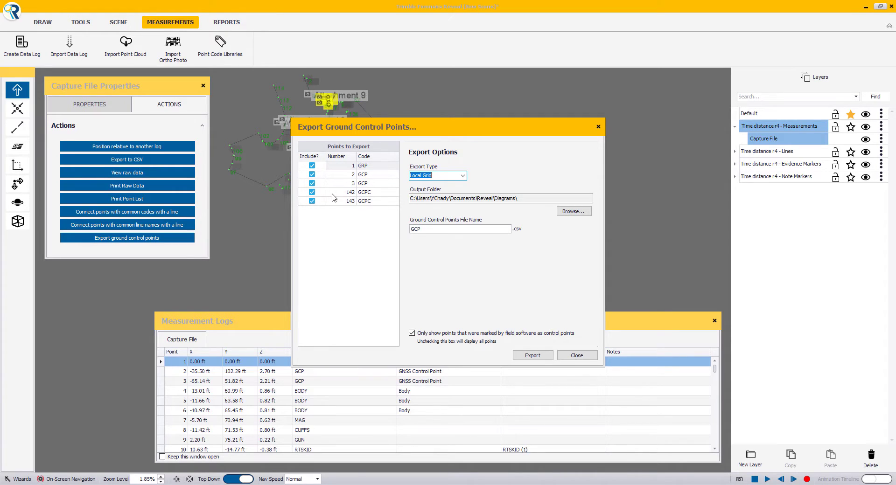
click(312, 201)
click(312, 201)
click(312, 183)
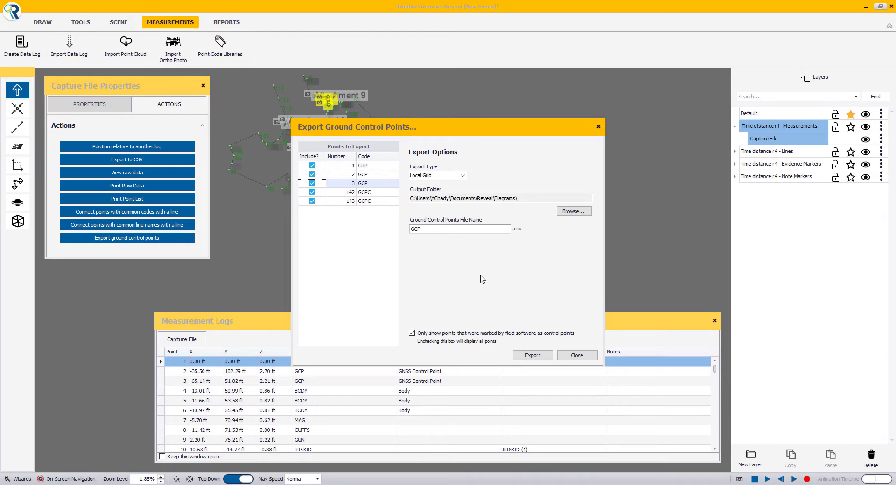
Step: Export all listed ground control points as Local Grid to the GCP .csv file and close the export dialog
click(533, 356)
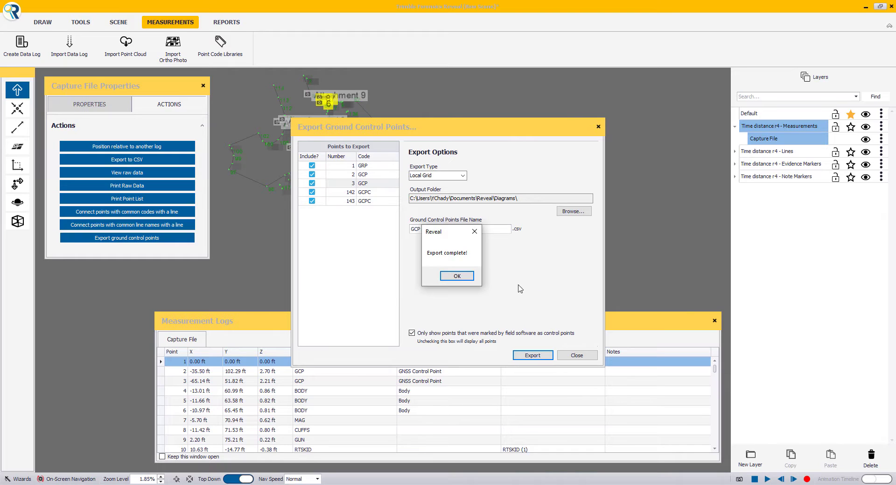
click(469, 279)
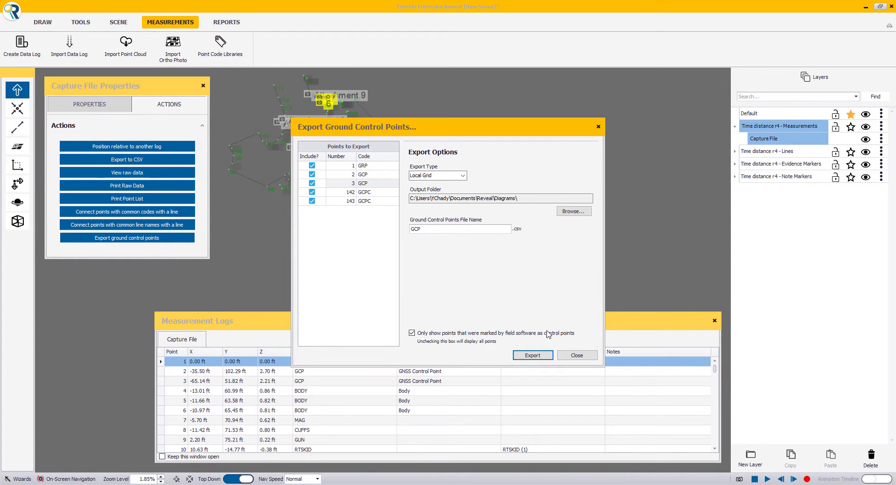
click(577, 356)
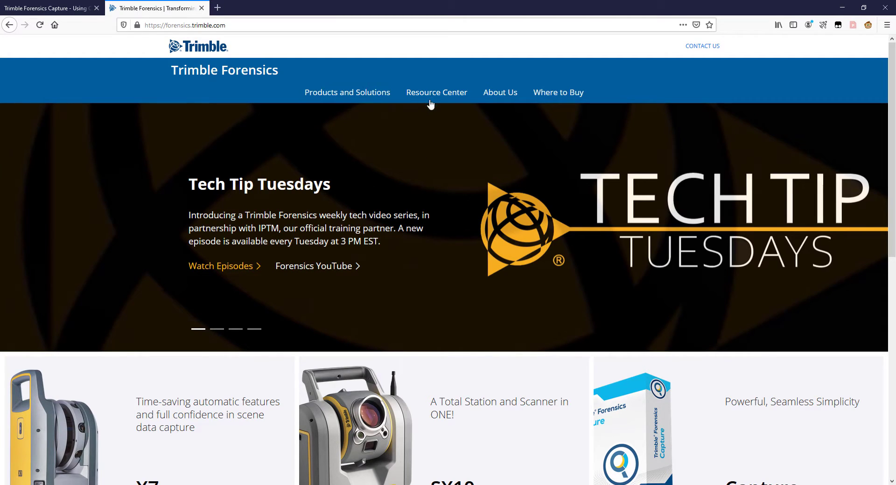
Step: Switch to the Trimble Forensics website in the browser and open its Support page
mouse_move(432, 99)
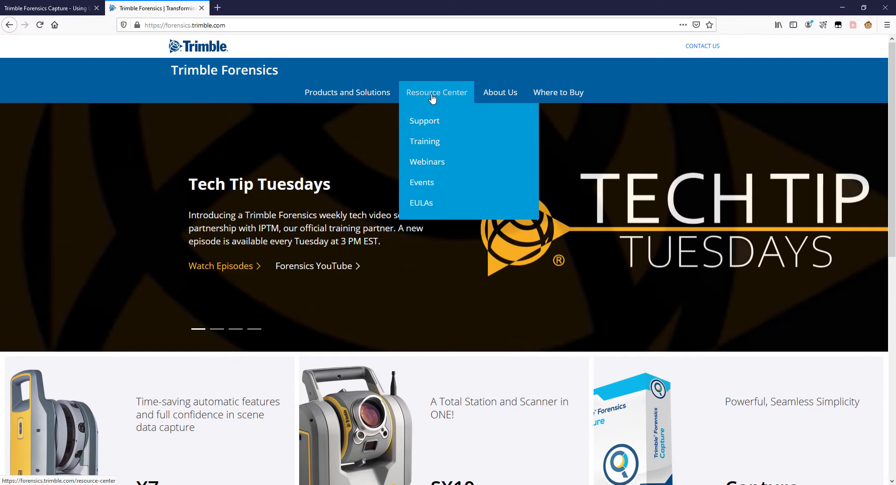
click(426, 123)
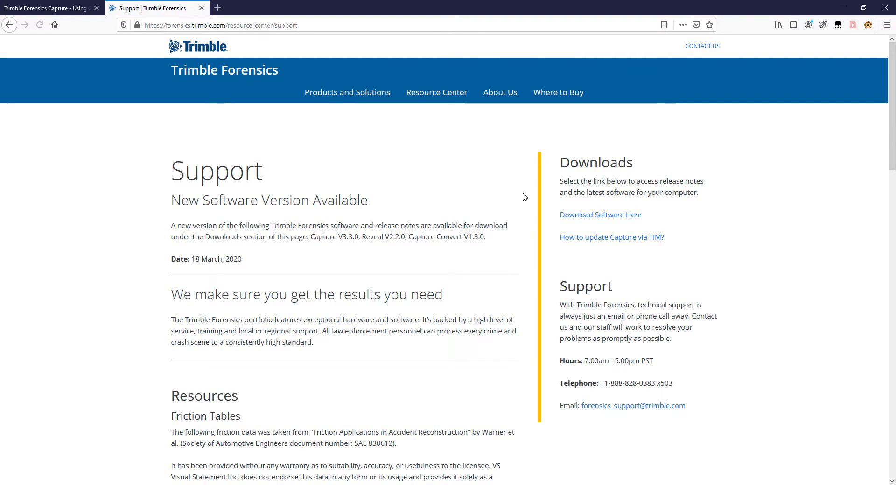
Step: Open the software download link from the Downloads section of the Support page
click(567, 214)
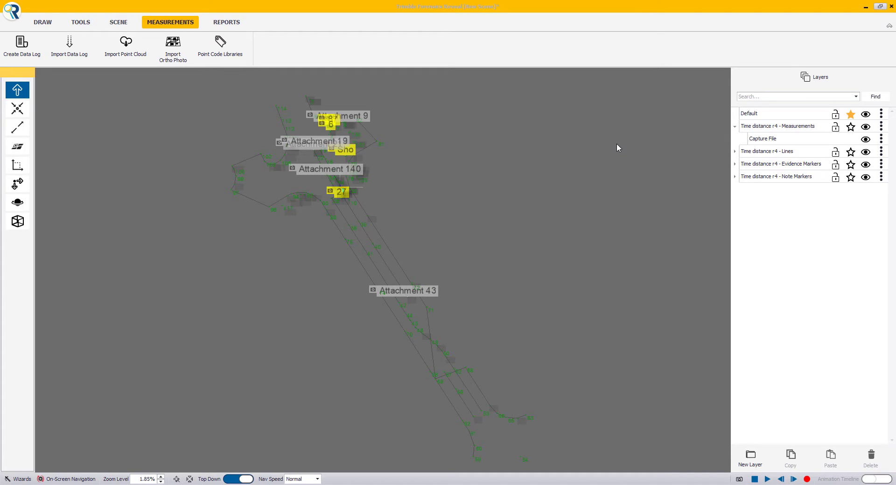
Step: Import the ortho photo Westr Time Distance r4_transparent_mosaic_group1.tif with image coordinates equal to scene coordinates, and lower it below the measured points
click(177, 49)
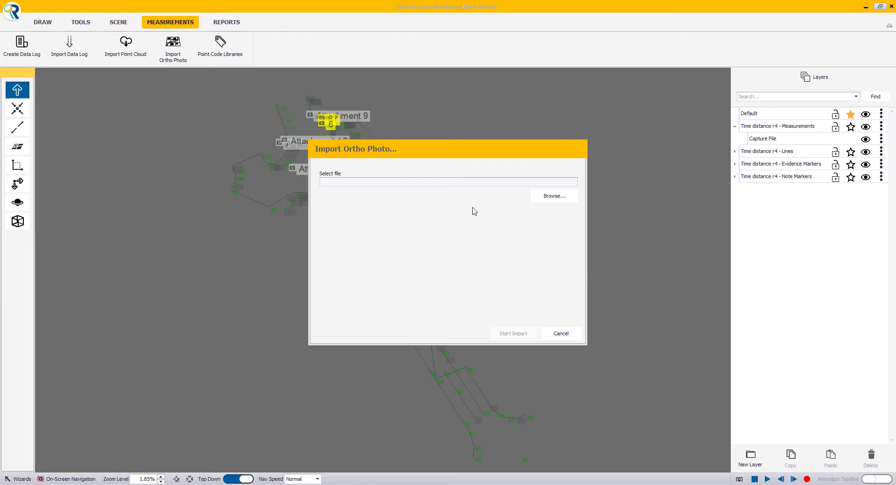
click(544, 199)
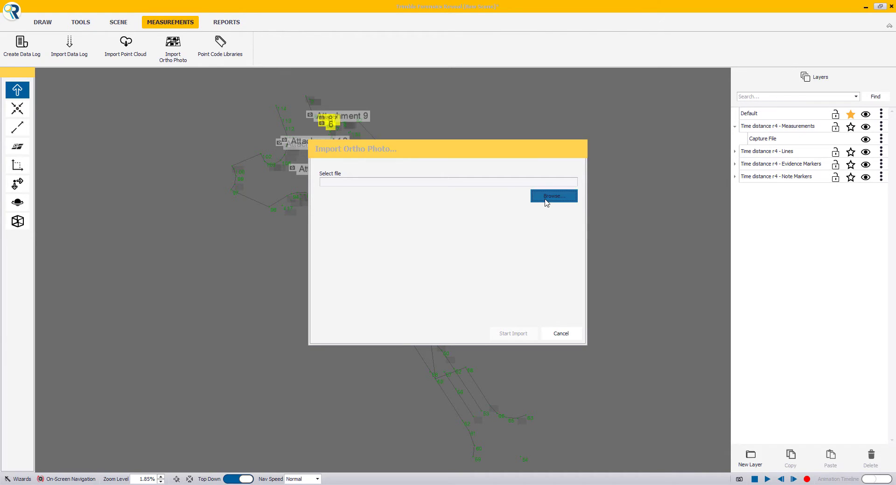
click(675, 395)
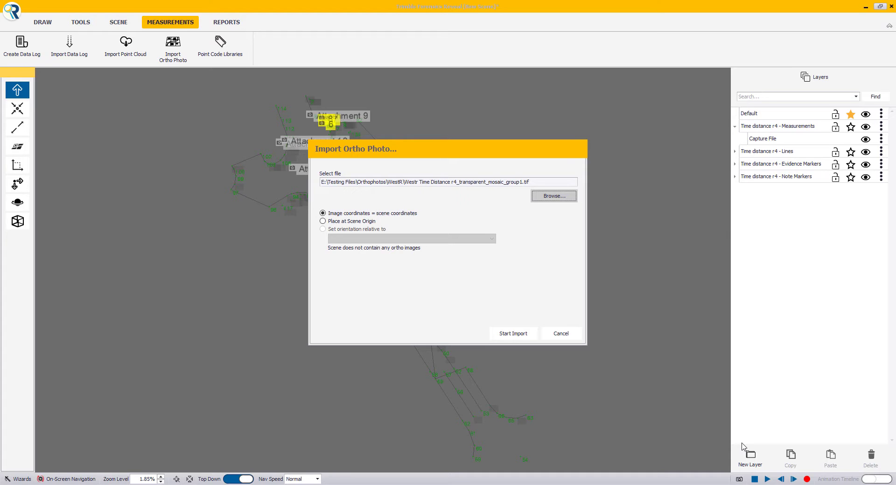
click(516, 335)
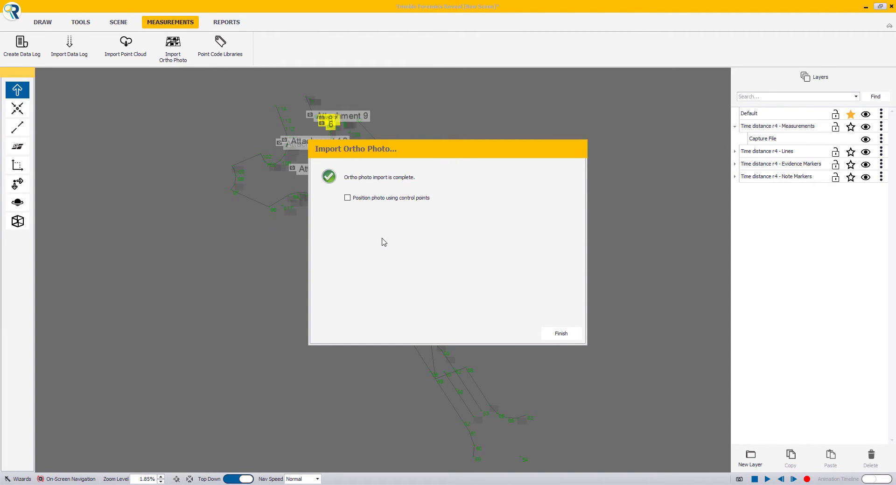
click(563, 337)
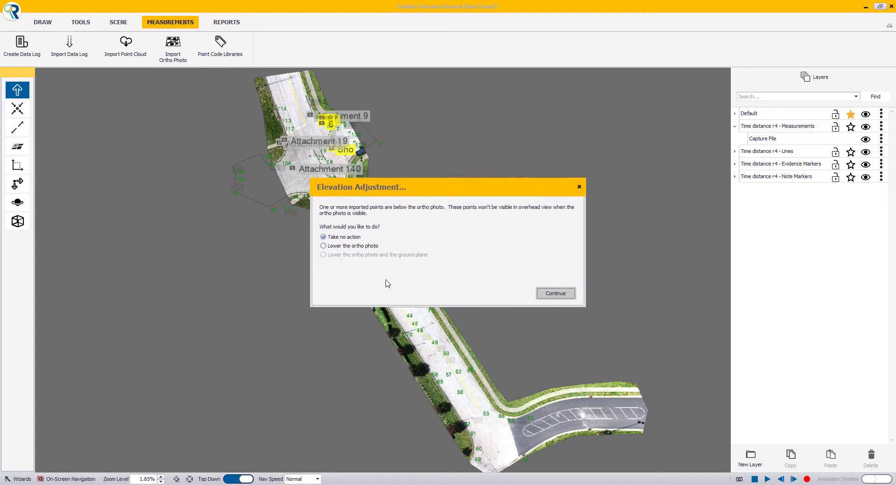
click(331, 250)
click(555, 294)
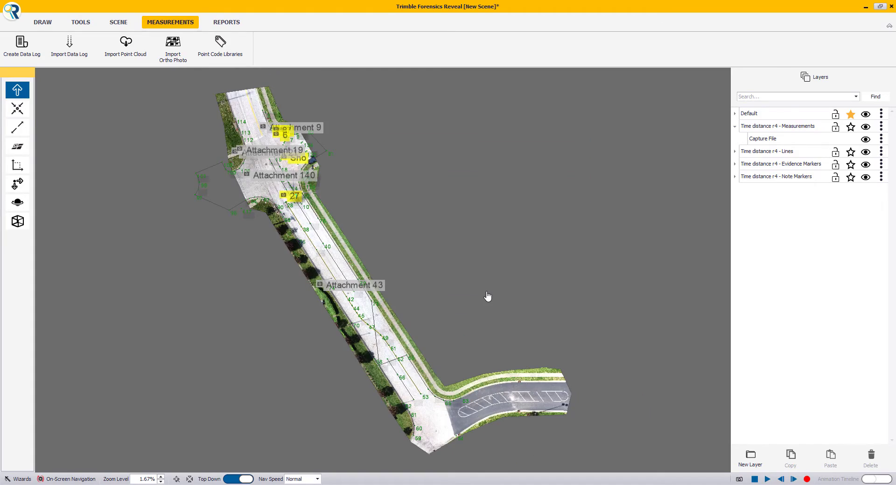
Step: Examine how the measured points and evidence markers line up with the imported ortho photo around the intersection
scroll(462, 296, up, 5)
scroll(460, 202, up, 7)
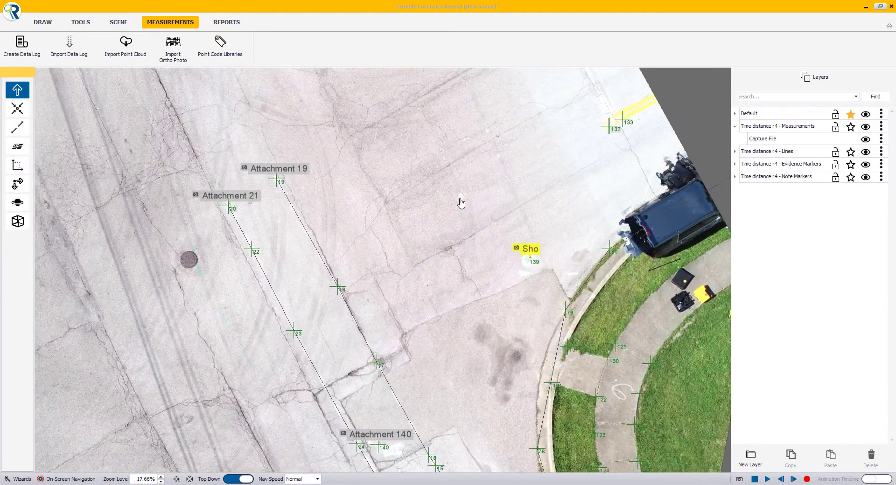
scroll(426, 299, down, 5)
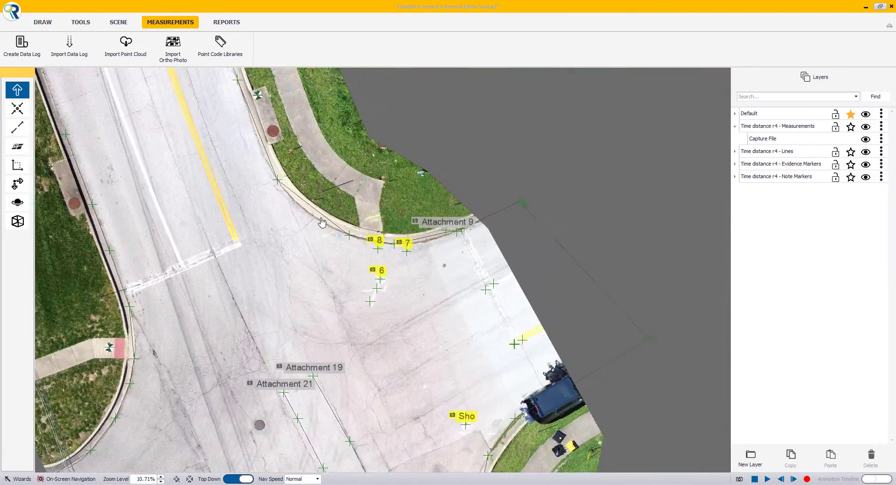
scroll(346, 260, up, 8)
scroll(297, 293, down, 3)
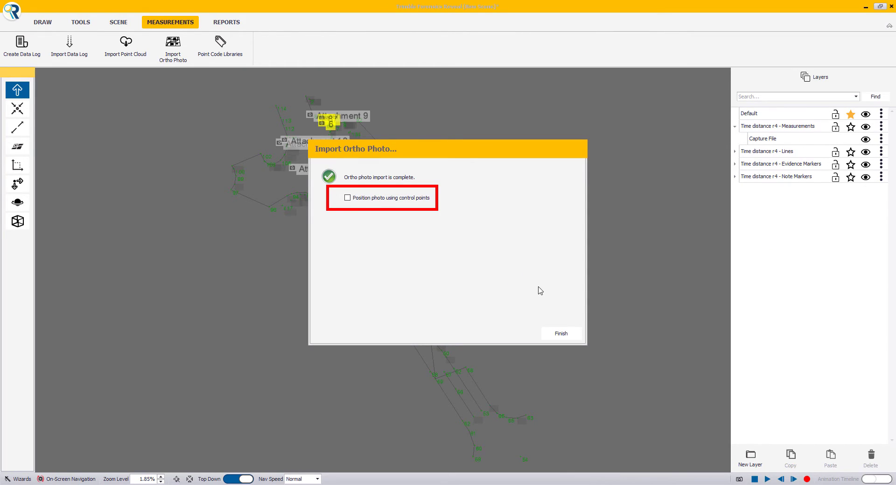
Step: Start repositioning the ortho photo in the Orthophoto layer using control points, and pick the checkered target's centre as the first photo point
click(561, 333)
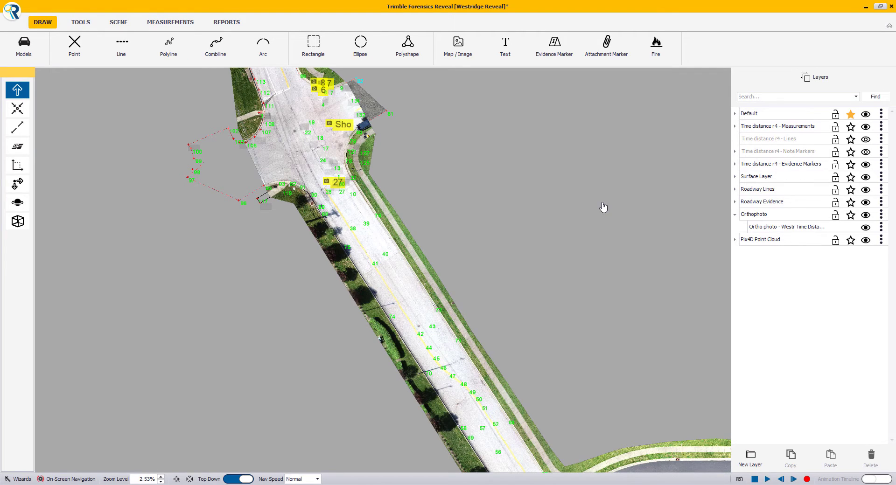
click(770, 228)
click(122, 104)
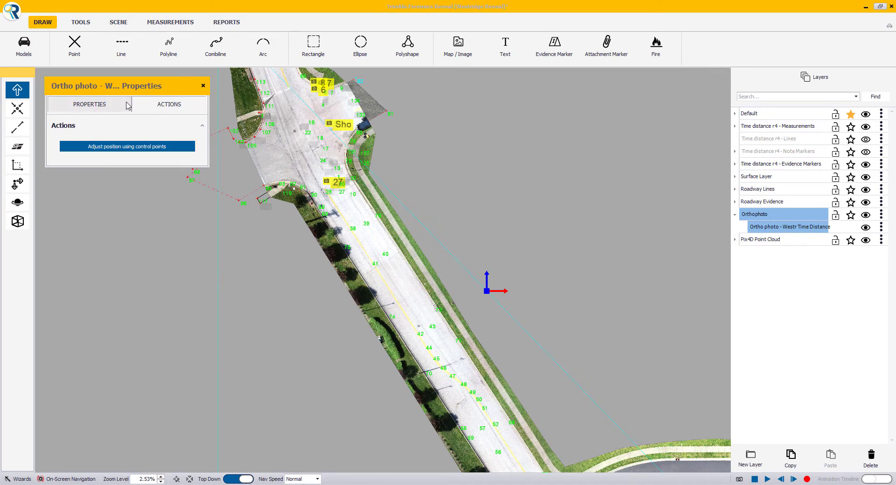
click(127, 147)
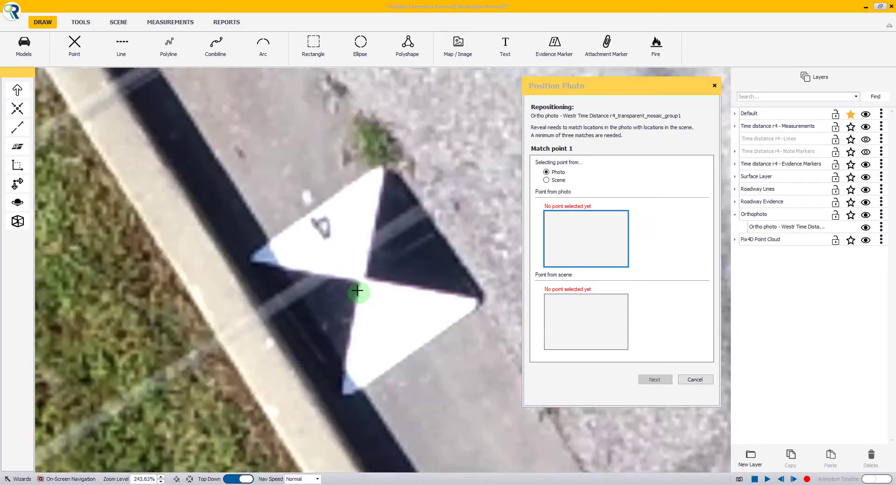
click(356, 292)
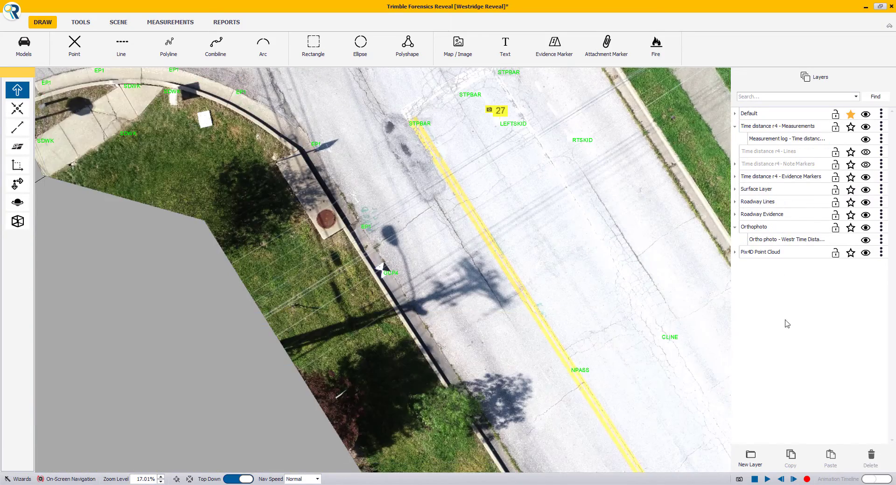
Step: Reposition the ortho photo of the Orthophoto layer using control points and apply the solution from three point matches
scroll(620, 310, down, 5)
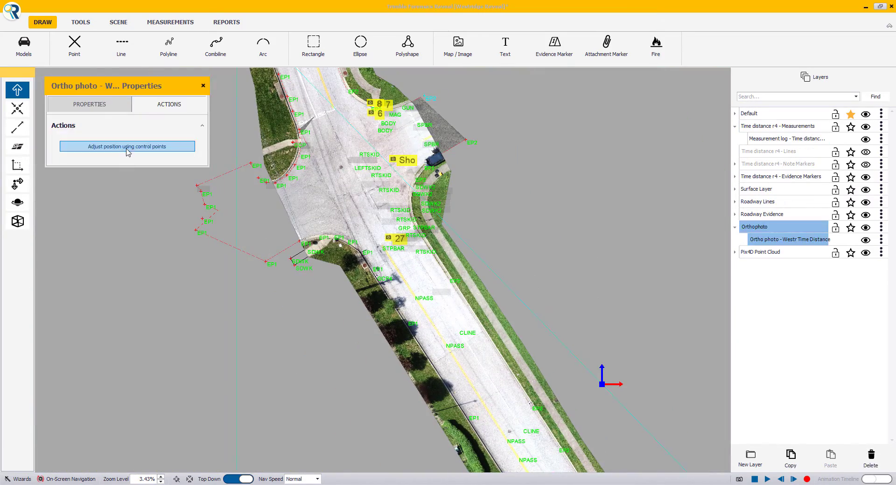
click(127, 146)
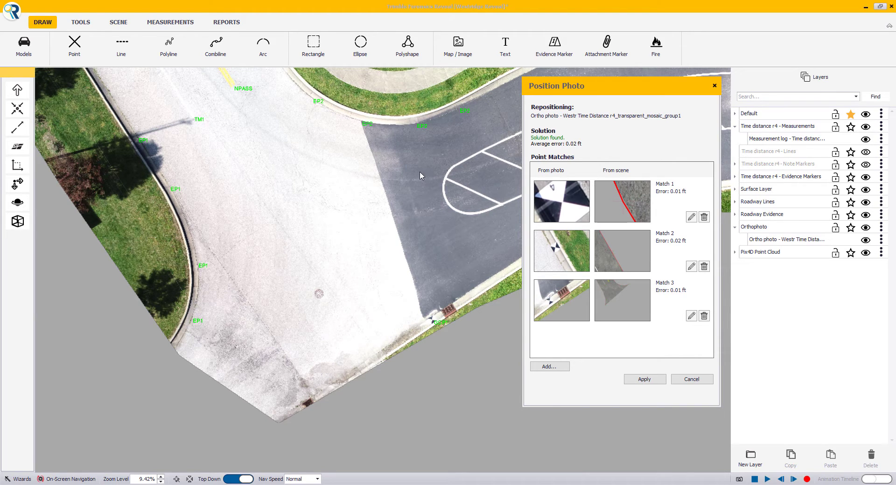
scroll(421, 176, down, 5)
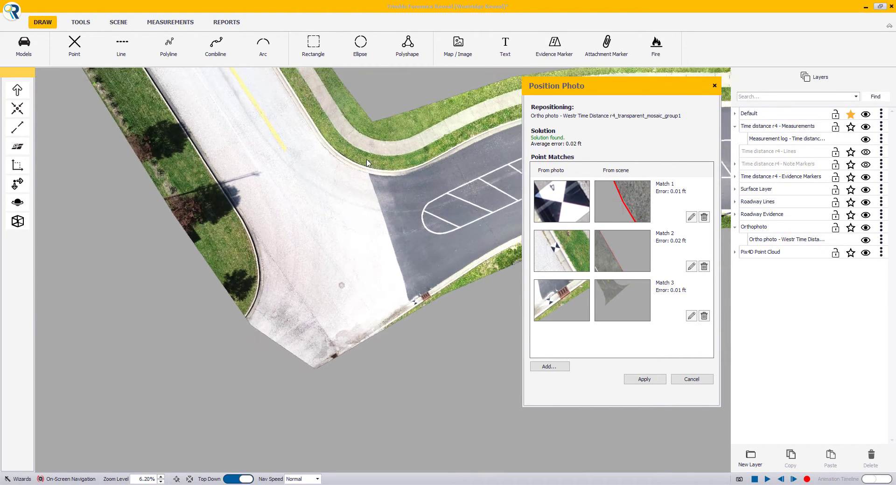
scroll(367, 234, down, 3)
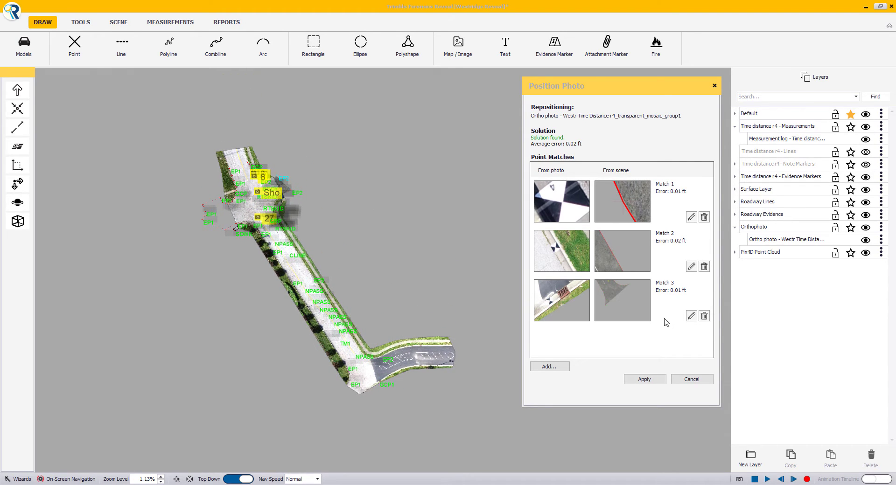
click(626, 377)
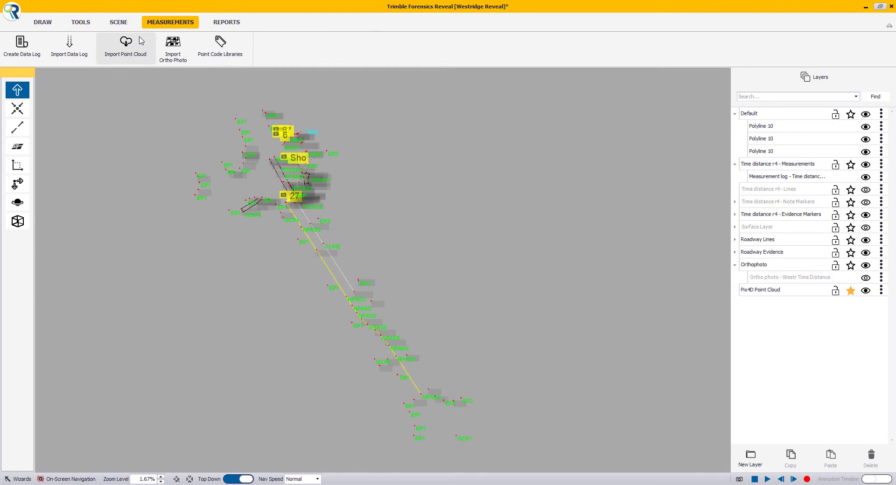
Step: Import the LAS point cloud WestR UAV_point_cloud.las with cloud coordinates equal to scene coordinates
click(140, 47)
click(379, 191)
click(374, 212)
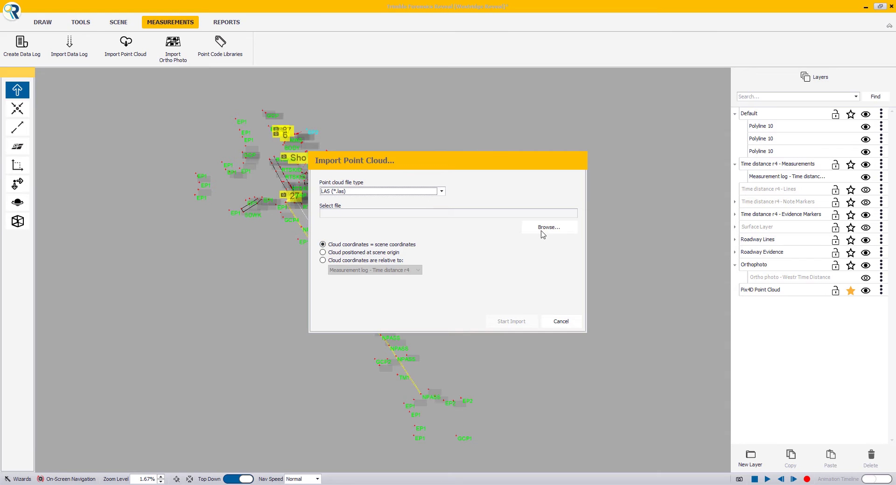
click(543, 230)
click(471, 247)
click(676, 406)
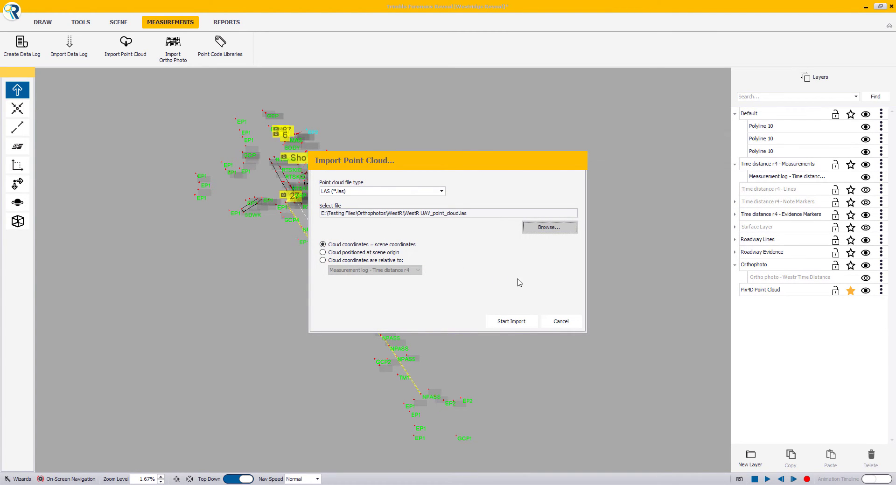
click(503, 321)
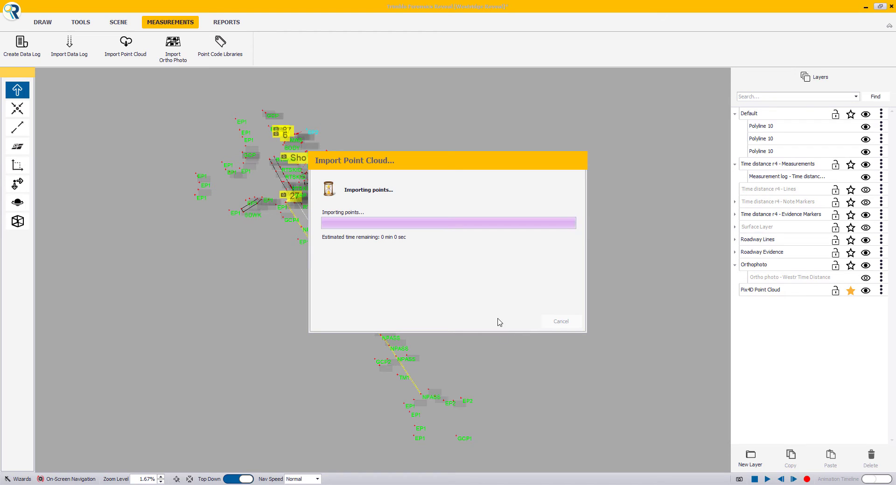
click(563, 321)
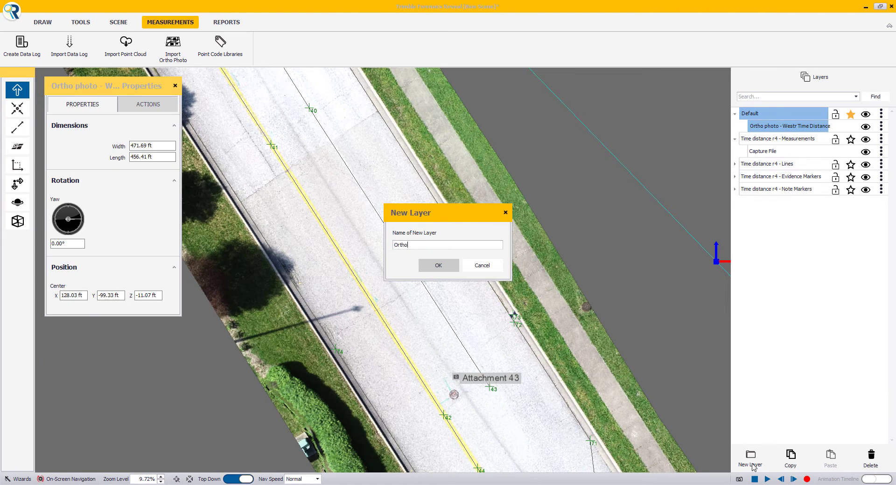
Step: Move the ortho photo from the Default layer into a new locked layer named Orthophoto
text(photo)
key(Return)
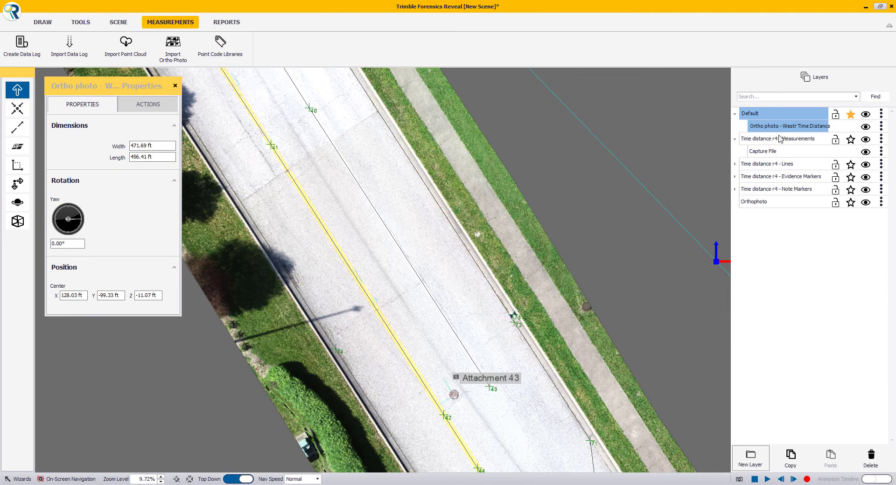
click(597, 147)
scroll(596, 148, down, 1)
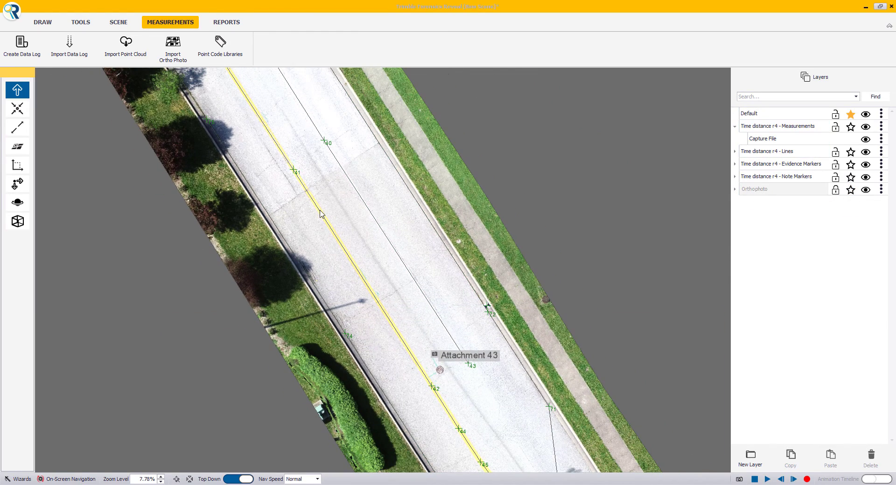